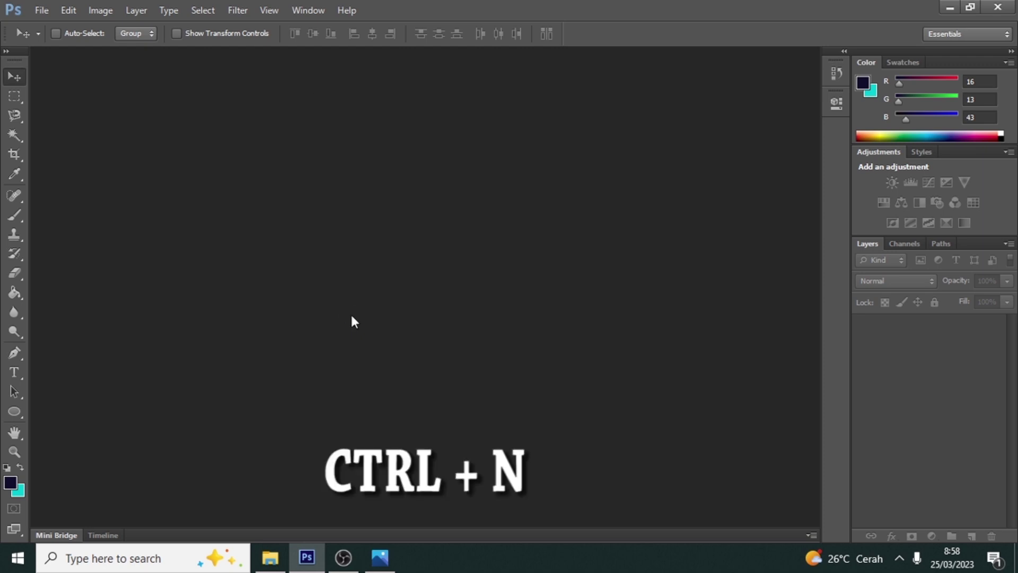
Create a white 2560 × 1440 pixel document at 300 pixels/inch and add the horizontal text CONTOH in 170 pt Impact
key("ctrl+n")
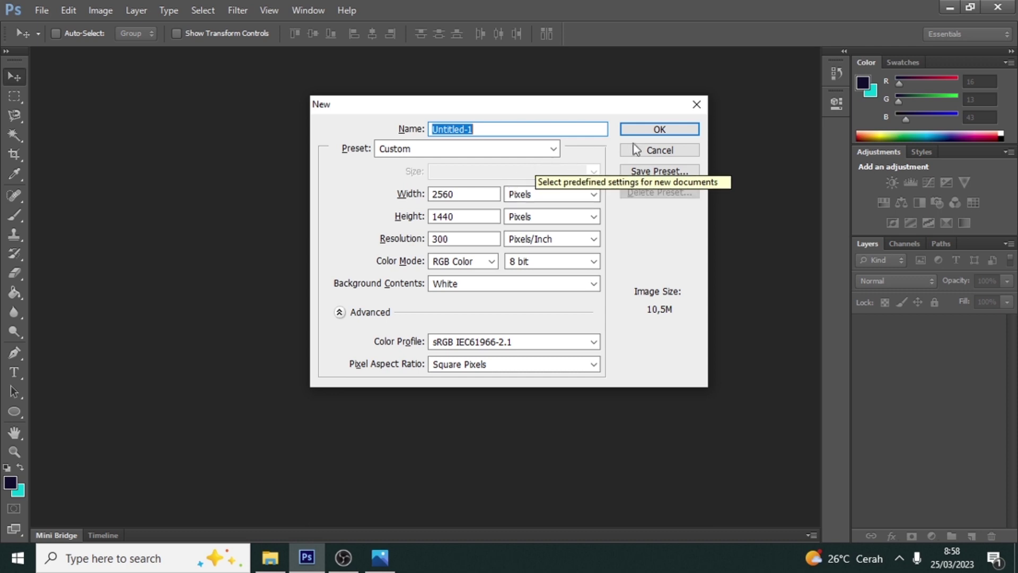
left_click(645, 134)
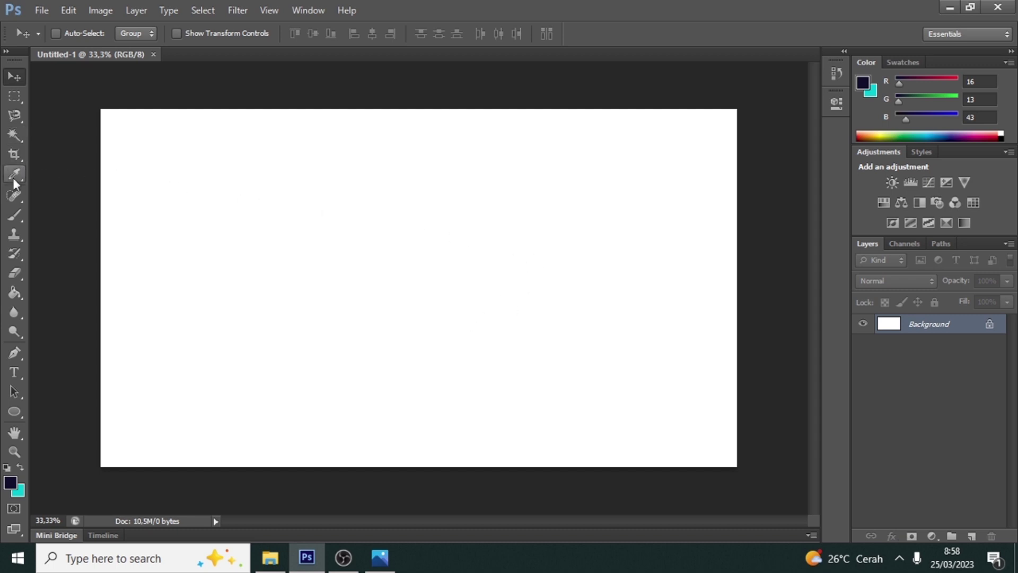
left_click(16, 377)
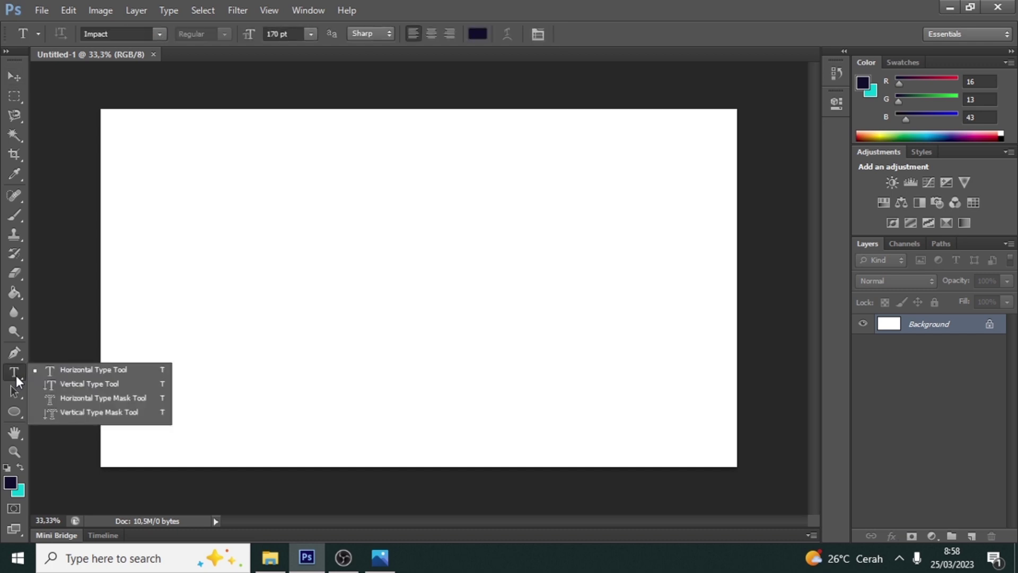
left_click(65, 370)
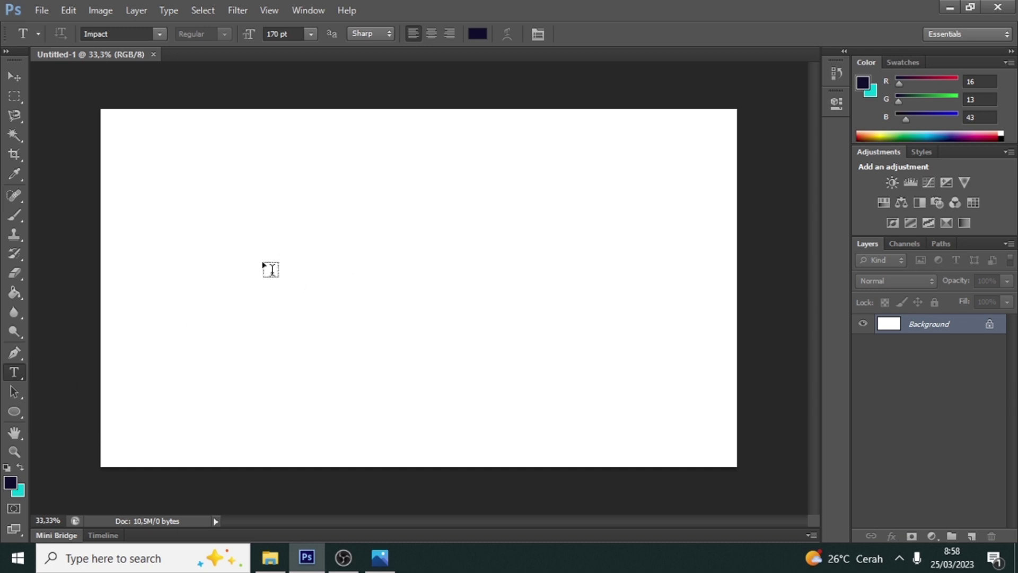
left_click(199, 300)
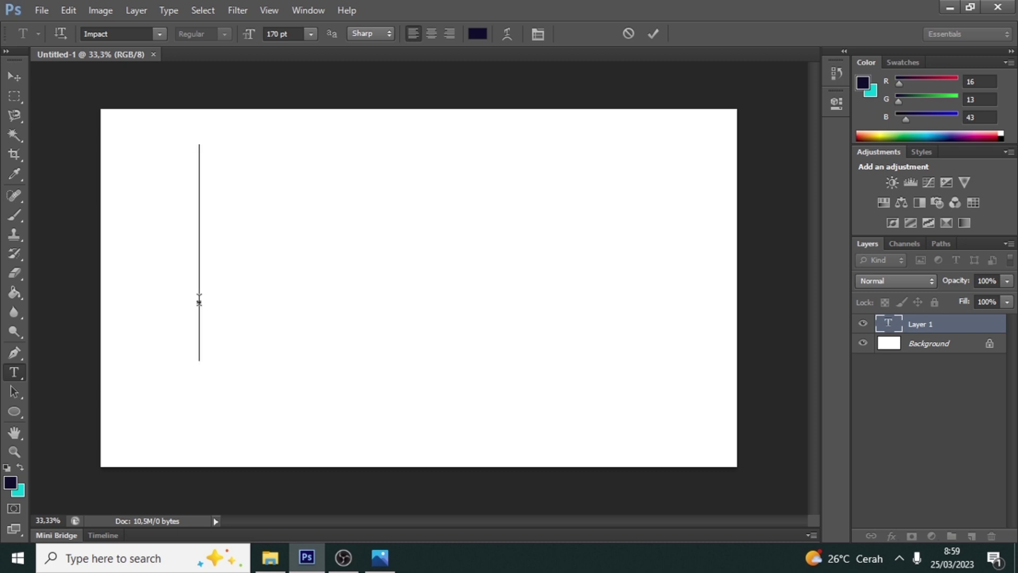
type("CONTO")
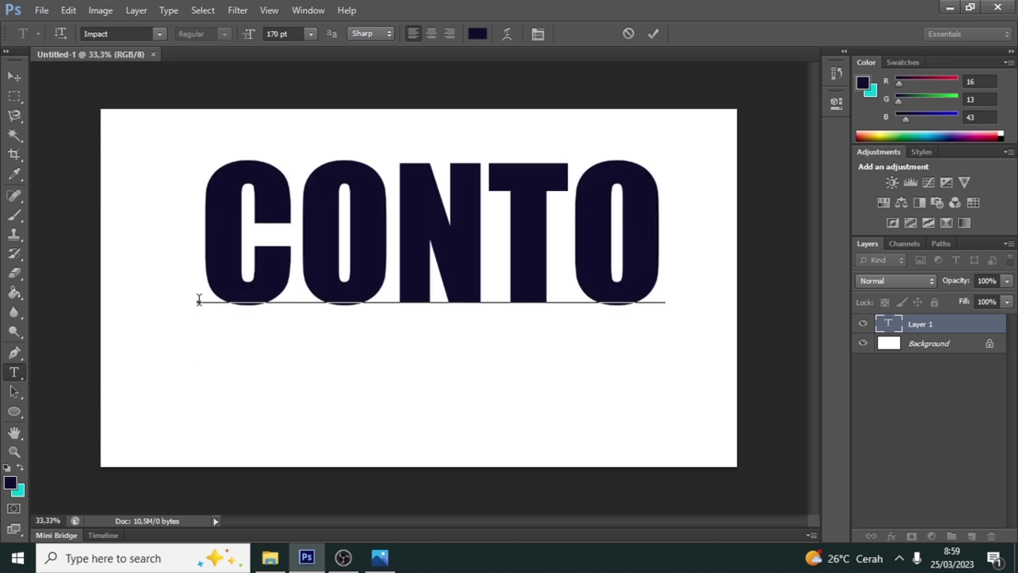
type("H")
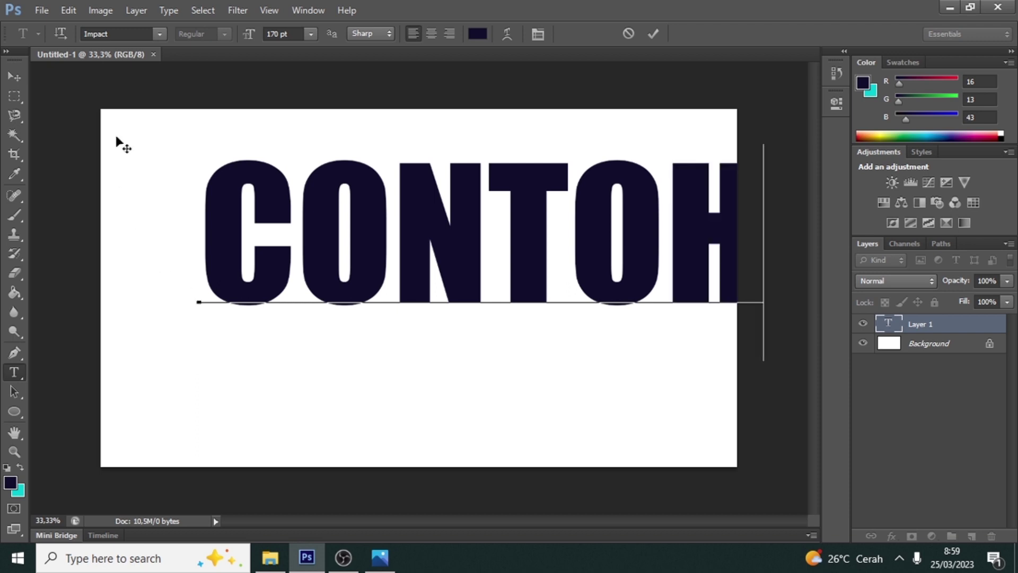
Commit the CONTOH text with its current font and size, and move it to the middle of the canvas
left_click(159, 34)
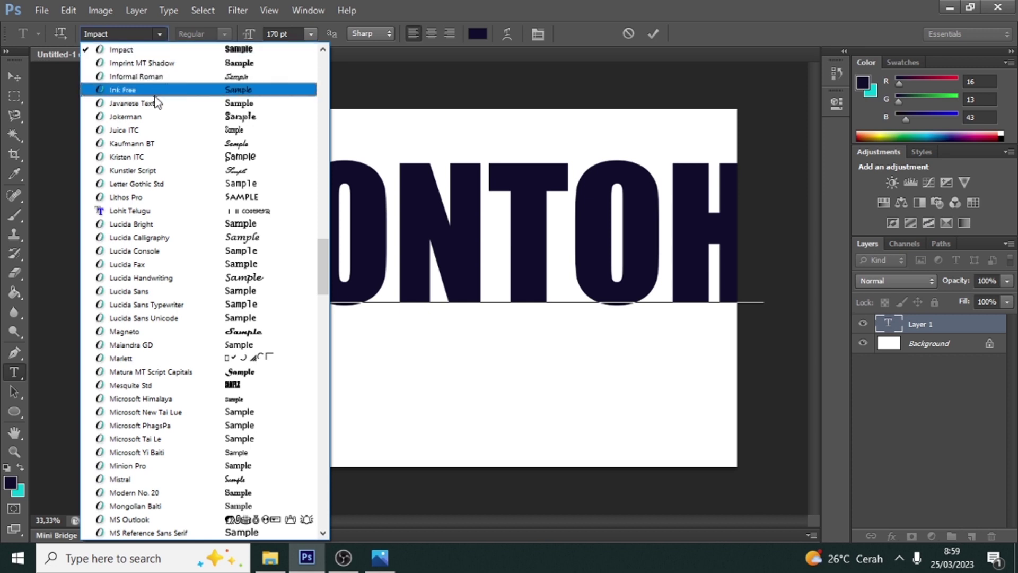
left_click(158, 34)
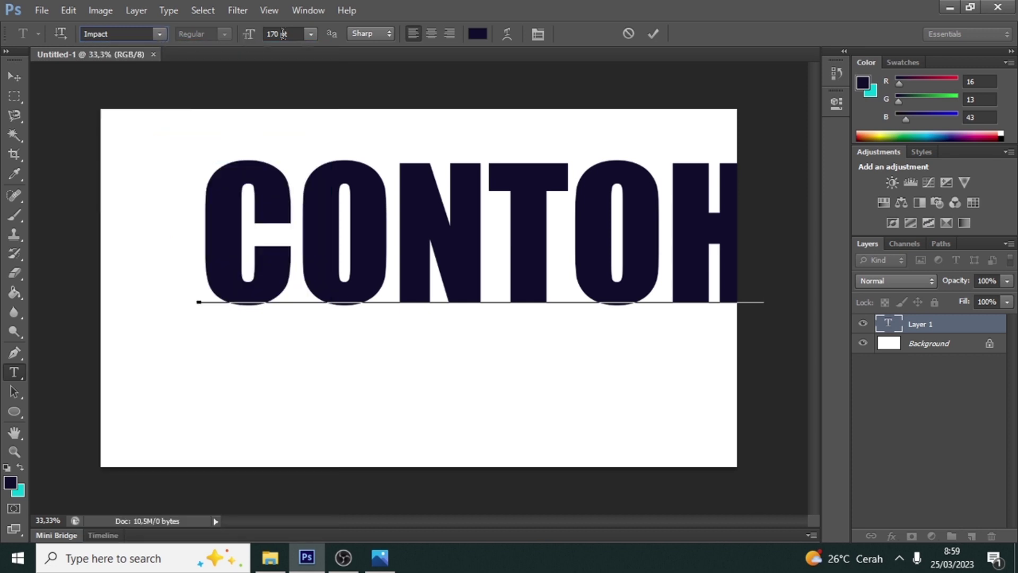
left_click(310, 37)
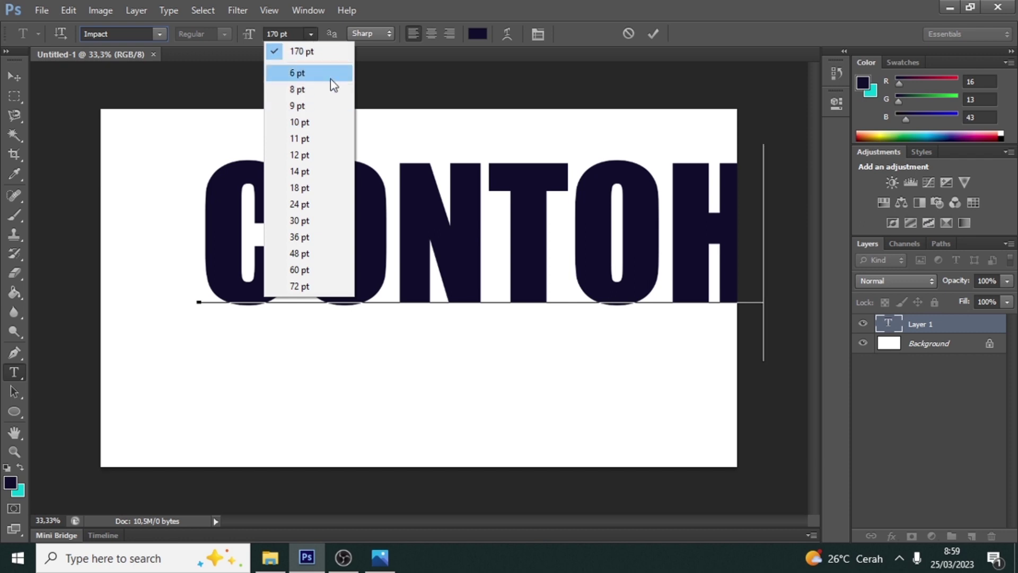
left_click(652, 36)
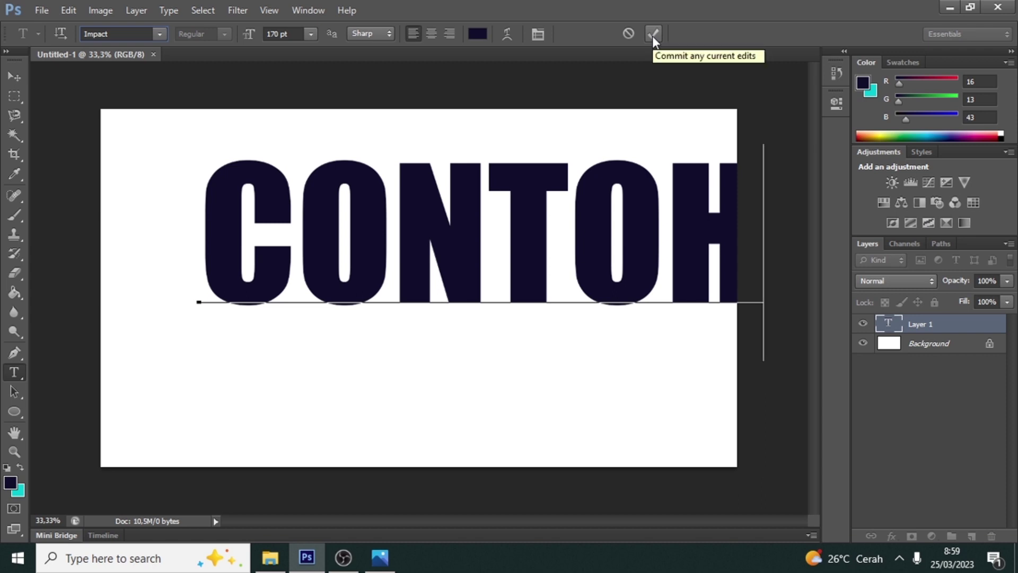
left_click(17, 80)
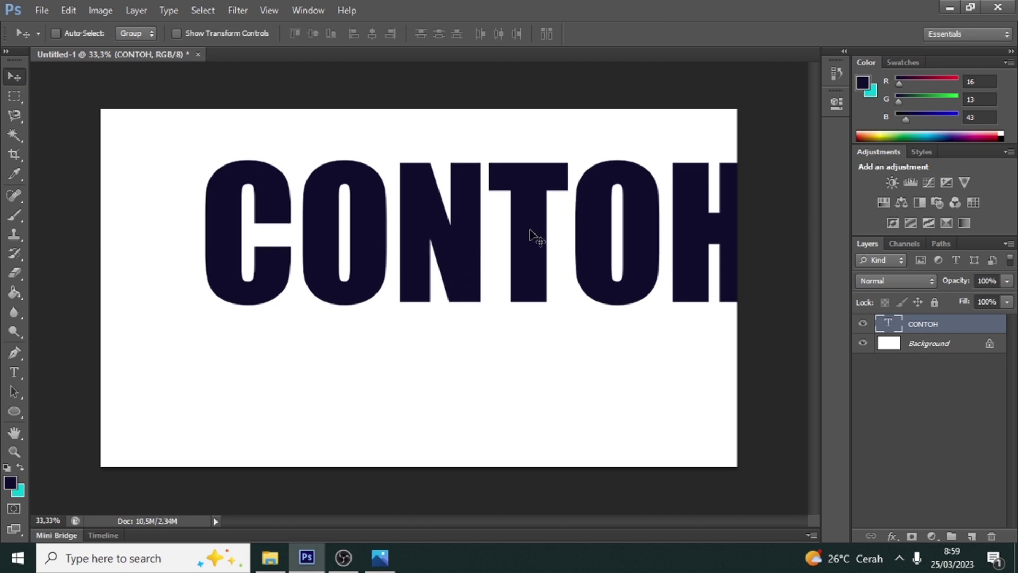
left_click_drag(527, 229, 467, 284)
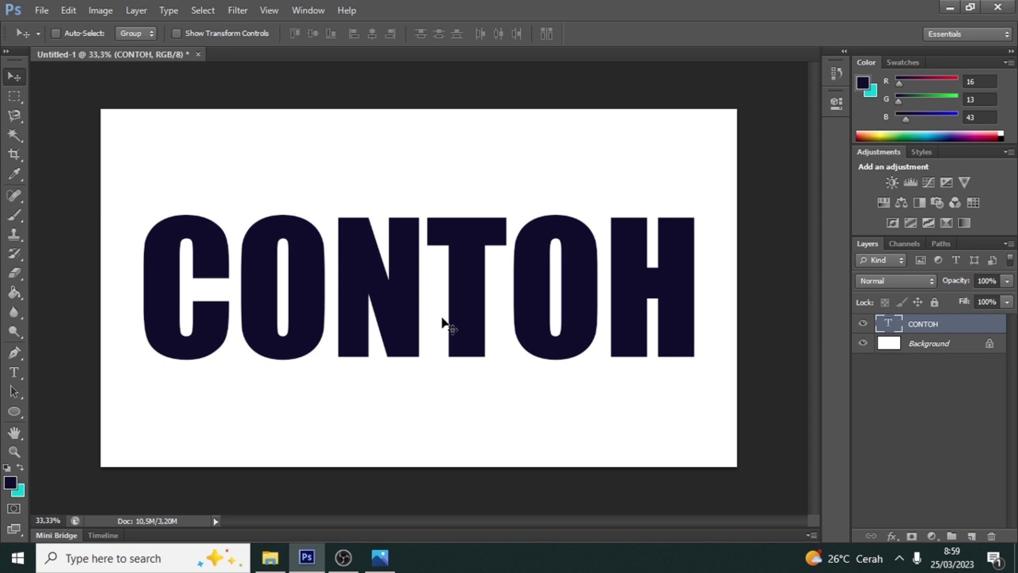
Place the Pixabay photo of the girl leaning on a railing from the Downloads folder over the CONTOH text
left_click(270, 563)
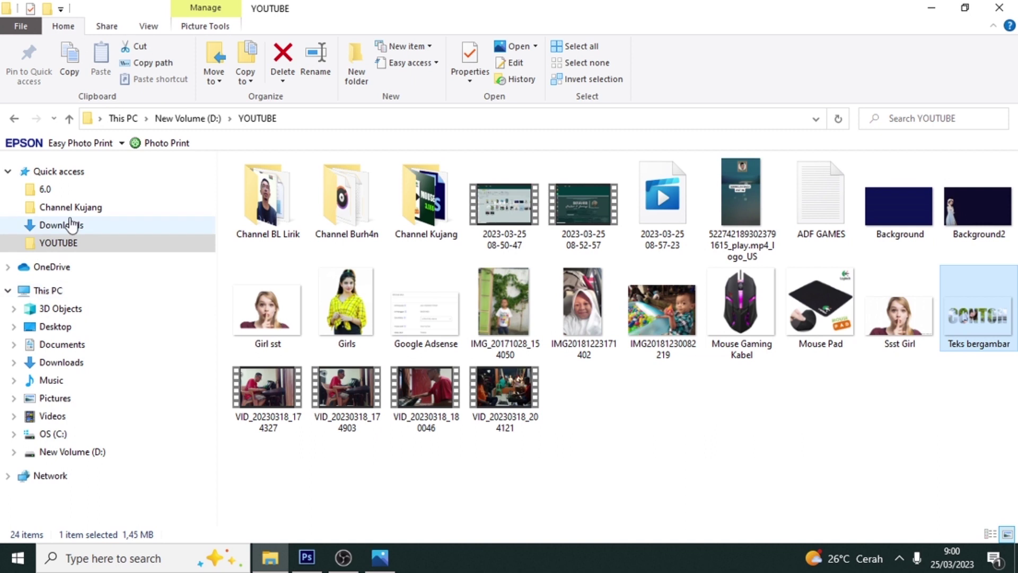
left_click(71, 225)
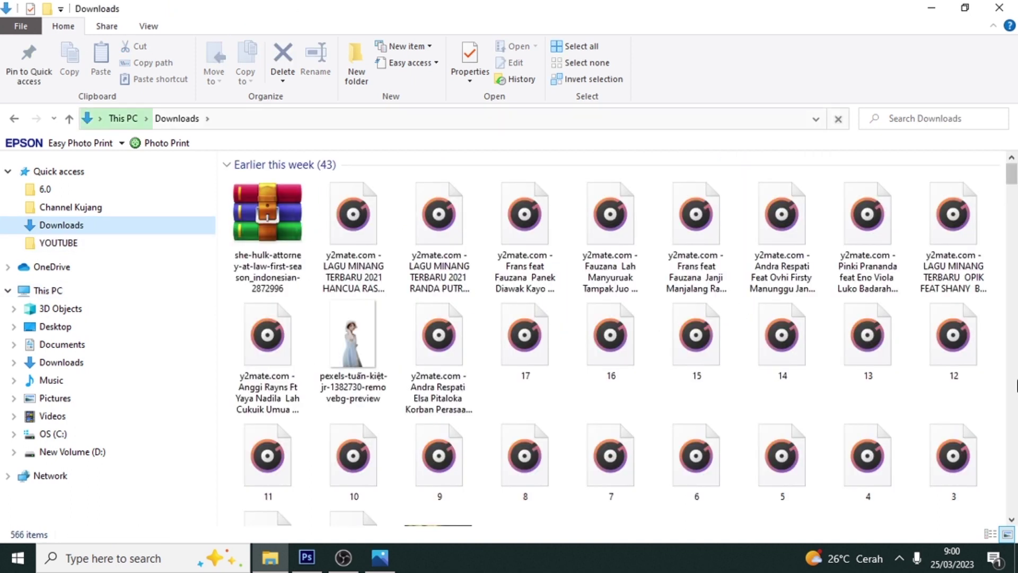
left_click(1014, 393)
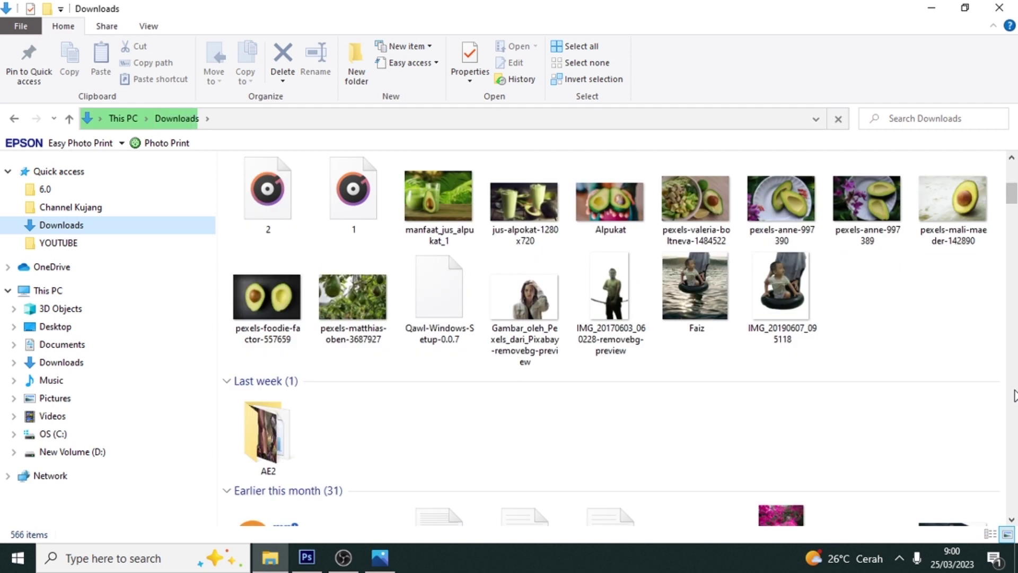
left_click(1014, 395)
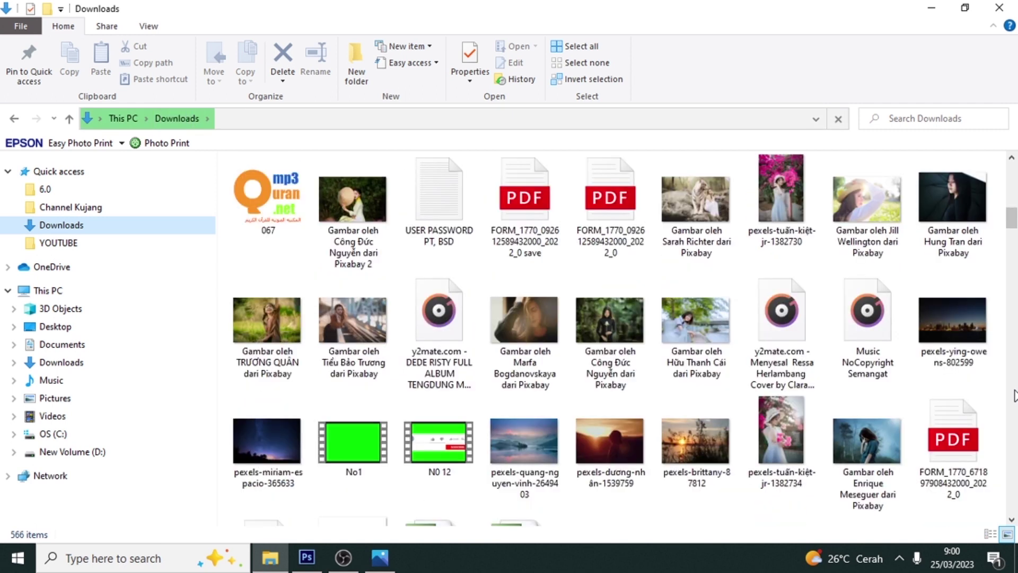
left_click(691, 324)
left_click_drag(692, 322, 431, 309)
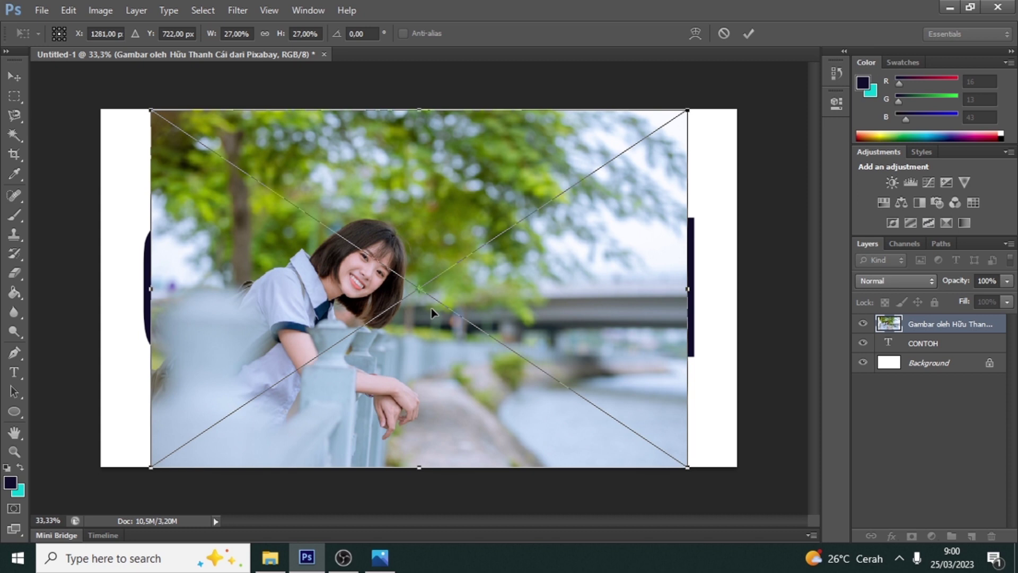
key("Return")
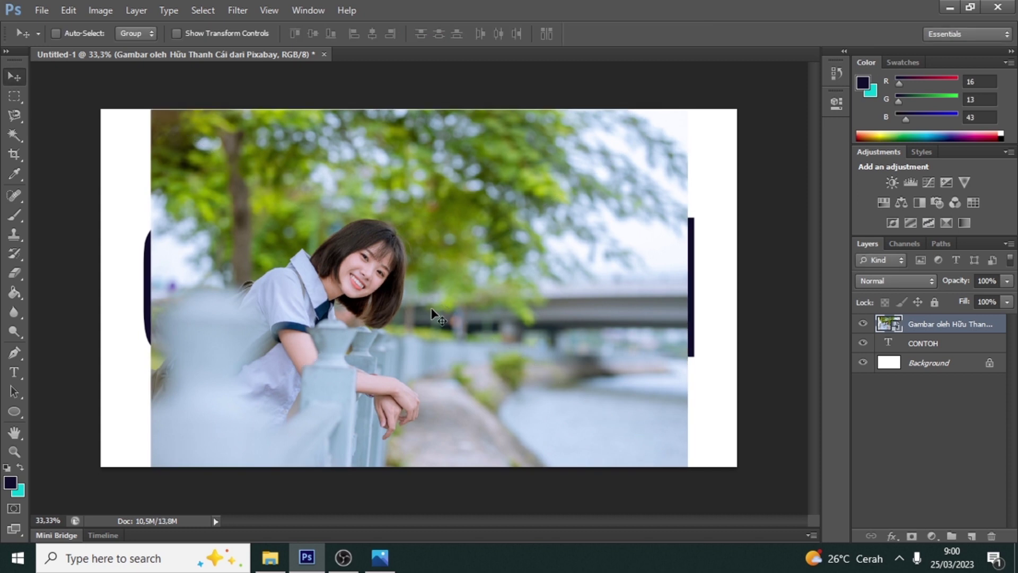
Rasterize the photo layer and clip it to the CONTOH text layer with a clipping mask
right_click(928, 325)
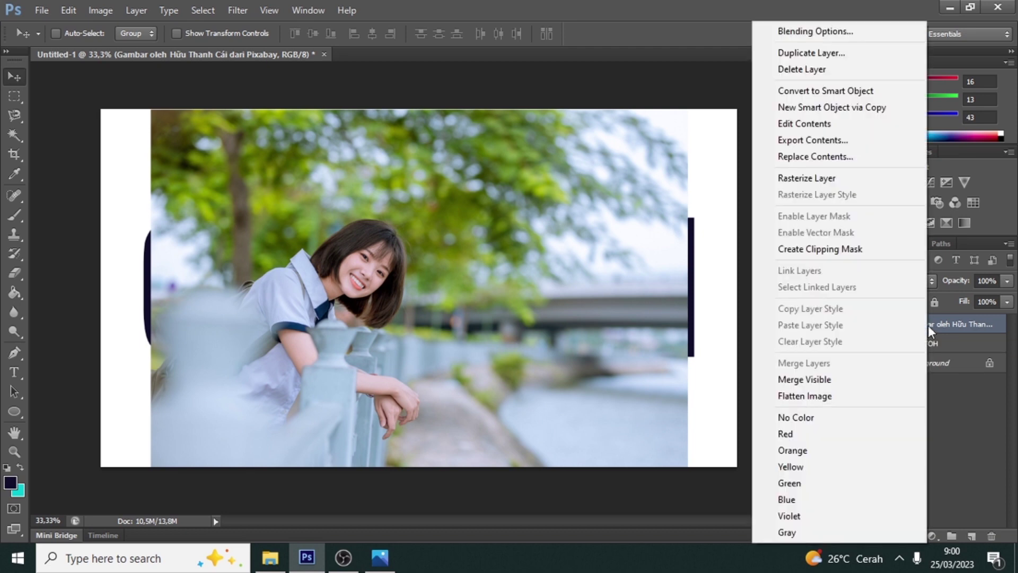
left_click(817, 183)
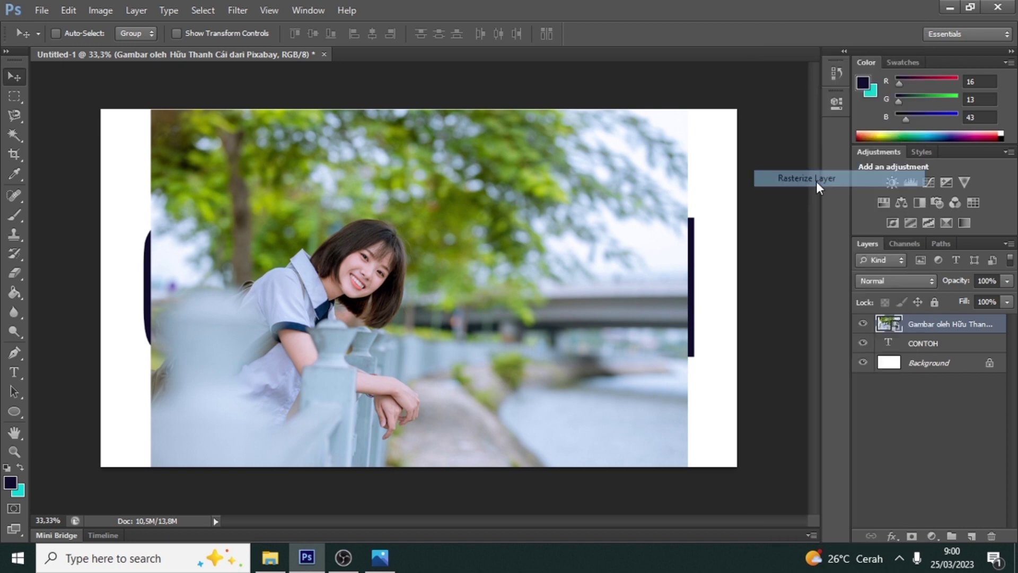
right_click(949, 329)
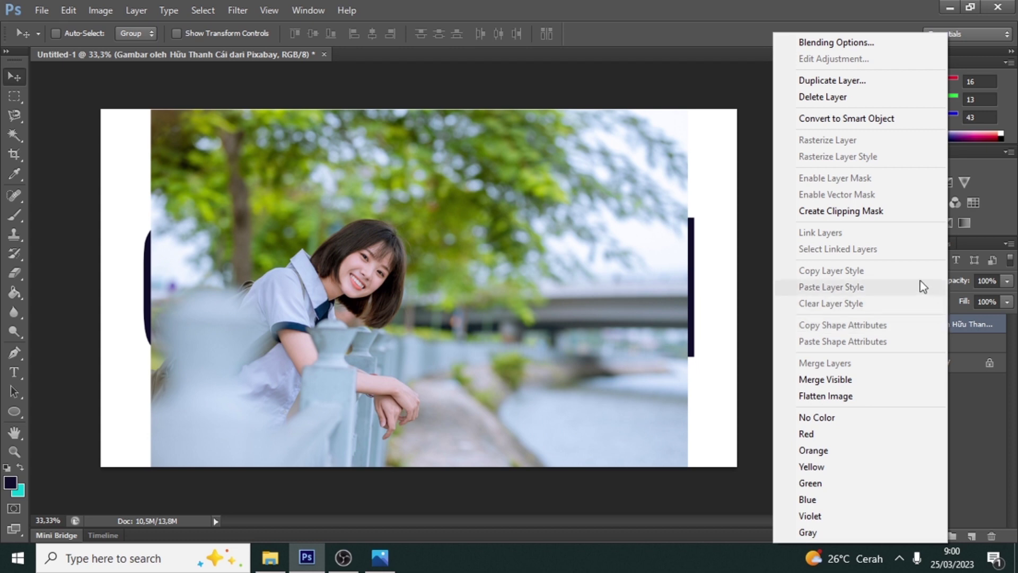
left_click(854, 212)
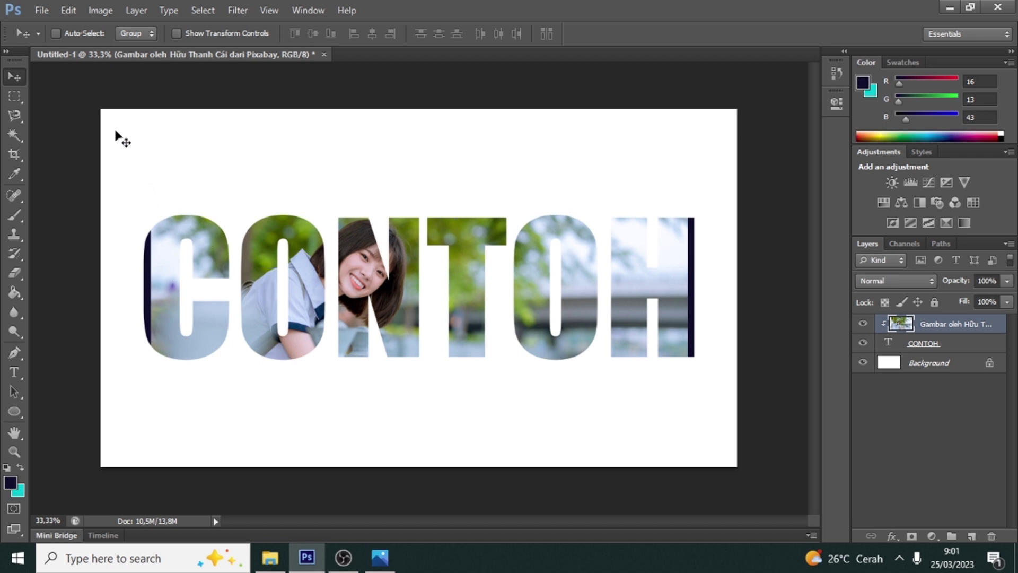
Scale the clipped photo proportionally from its center to about 106% so it fills all letters, and shift it slightly down
left_click(70, 10)
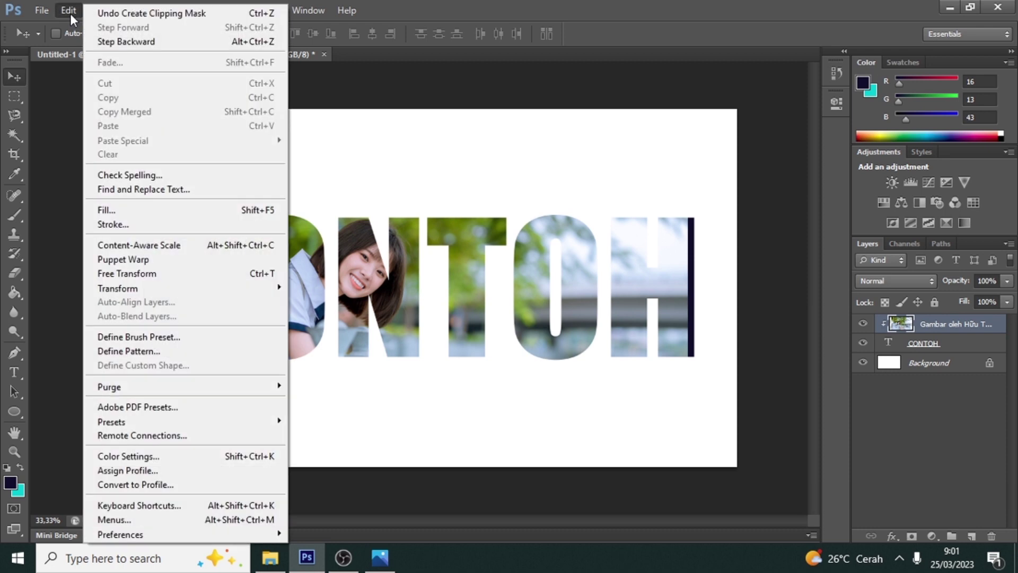
left_click(192, 279)
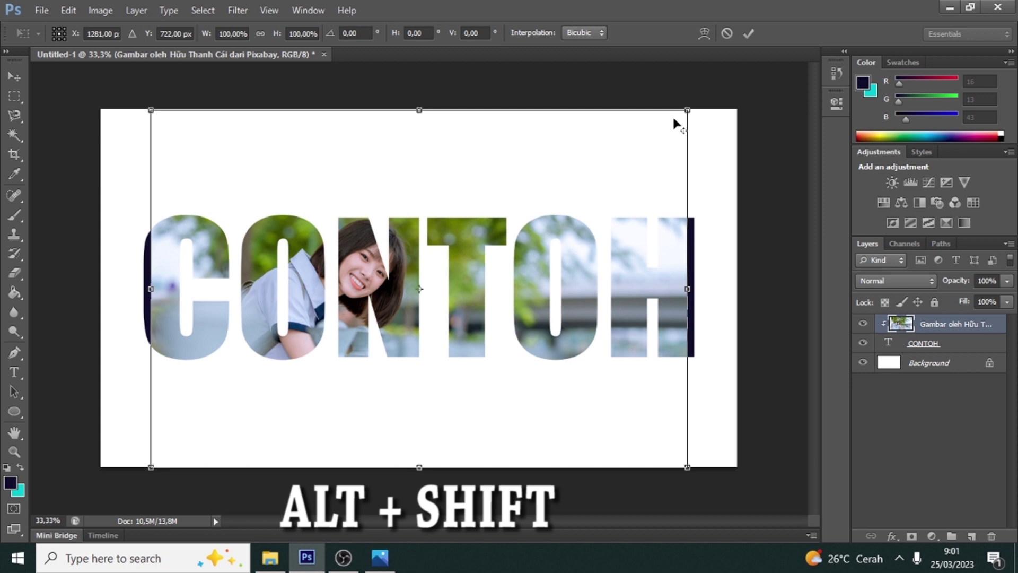
left_click_drag(684, 113, 699, 100)
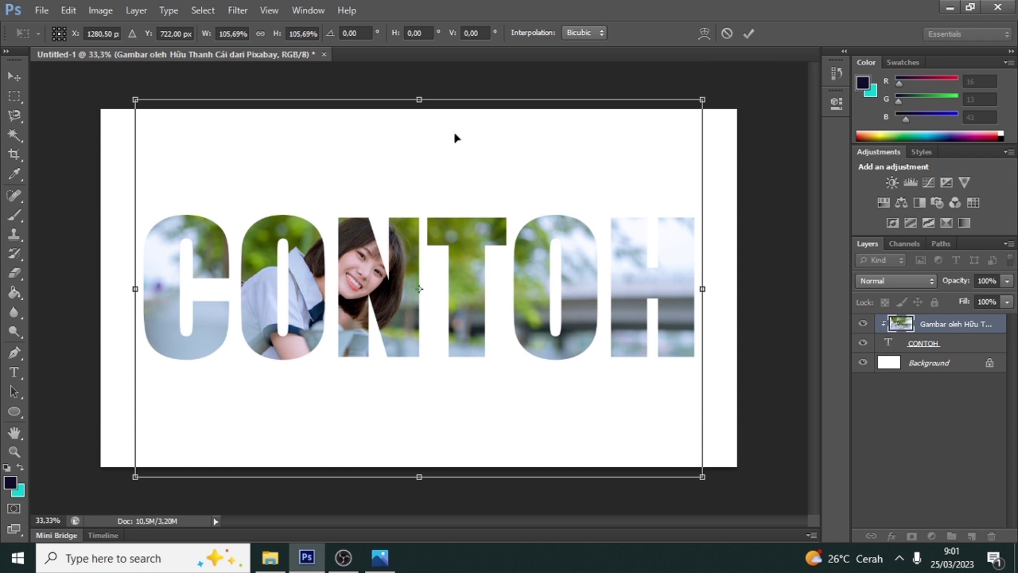
left_click(14, 76)
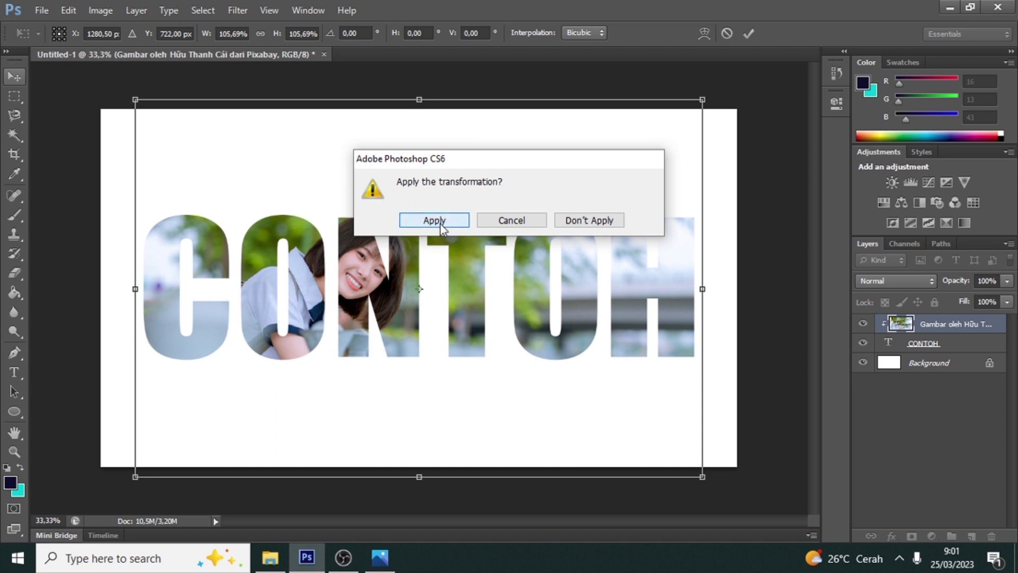
left_click(440, 222)
mouse_move(466, 292)
left_mouse_down()
mouse_move(481, 304)
mouse_move(475, 317)
mouse_move(466, 311)
left_mouse_up()
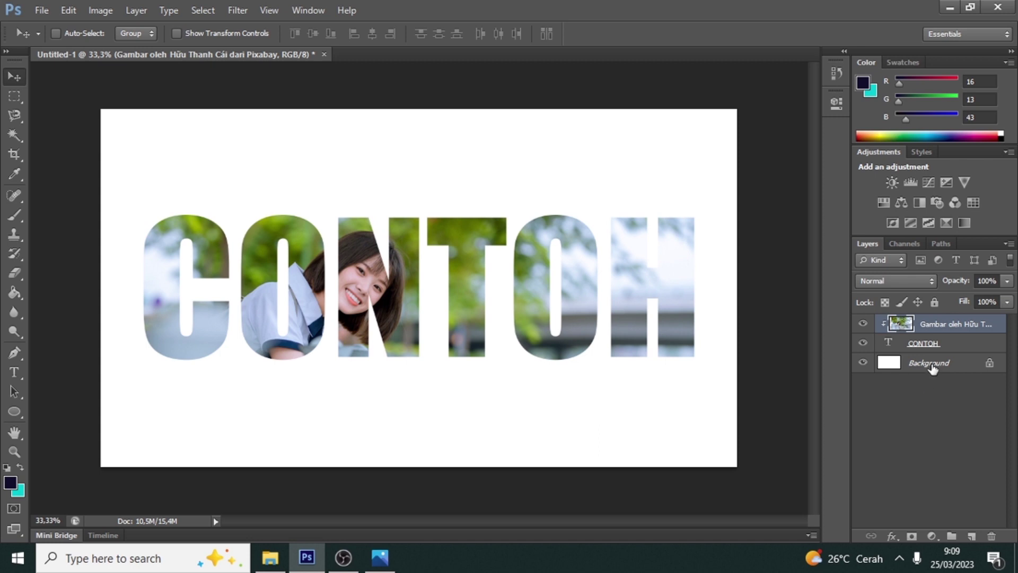
Hide the white Background layer and choose New Volume (D:) as the location for saving the image
left_click(863, 363)
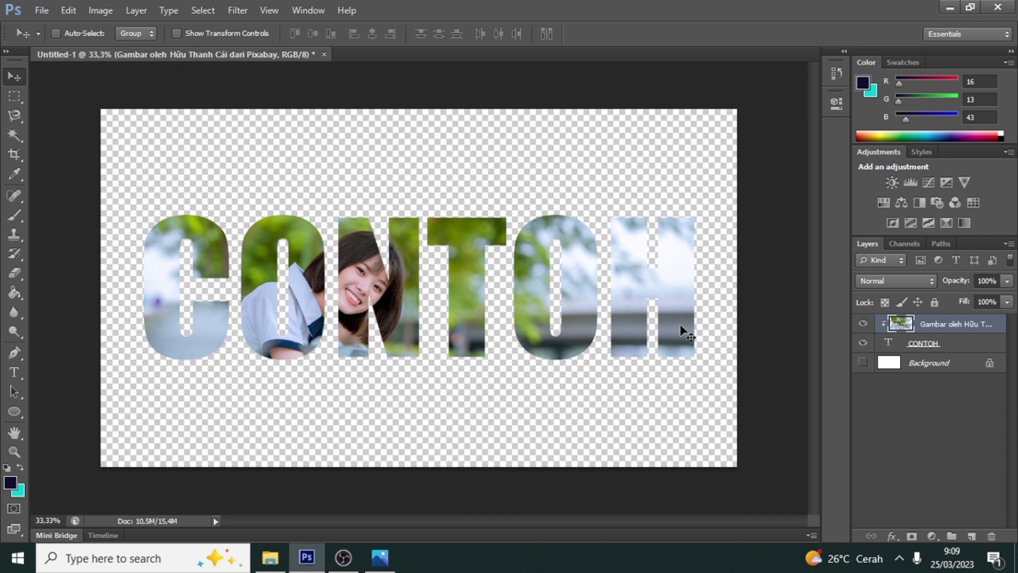
left_click(48, 15)
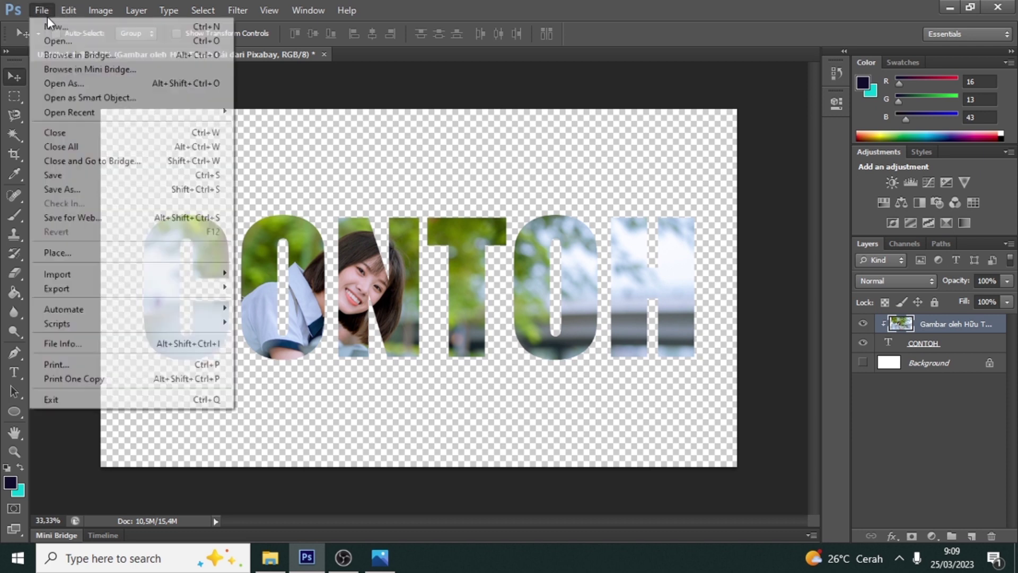
left_click(70, 189)
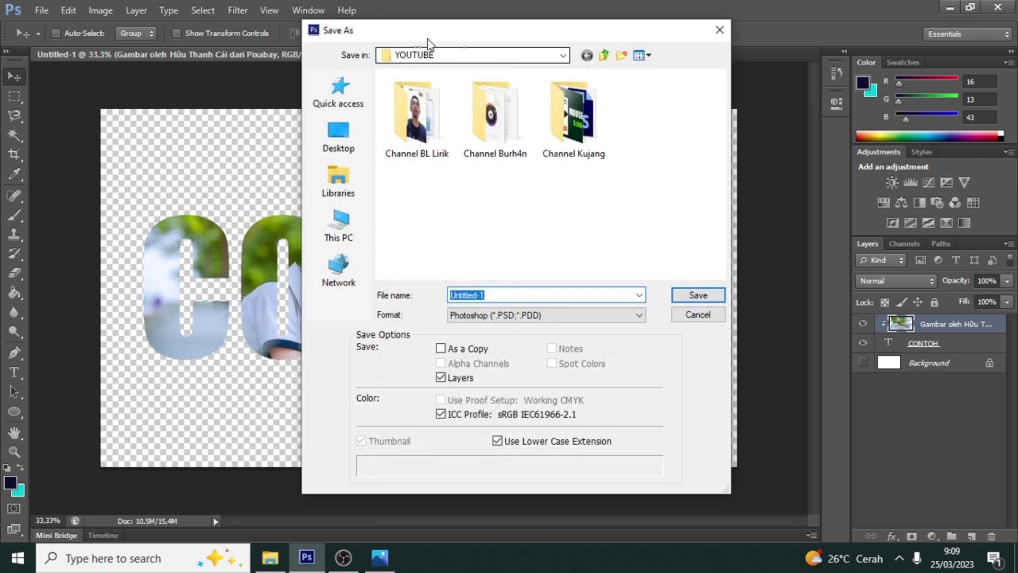
left_click(390, 58)
left_click(391, 56)
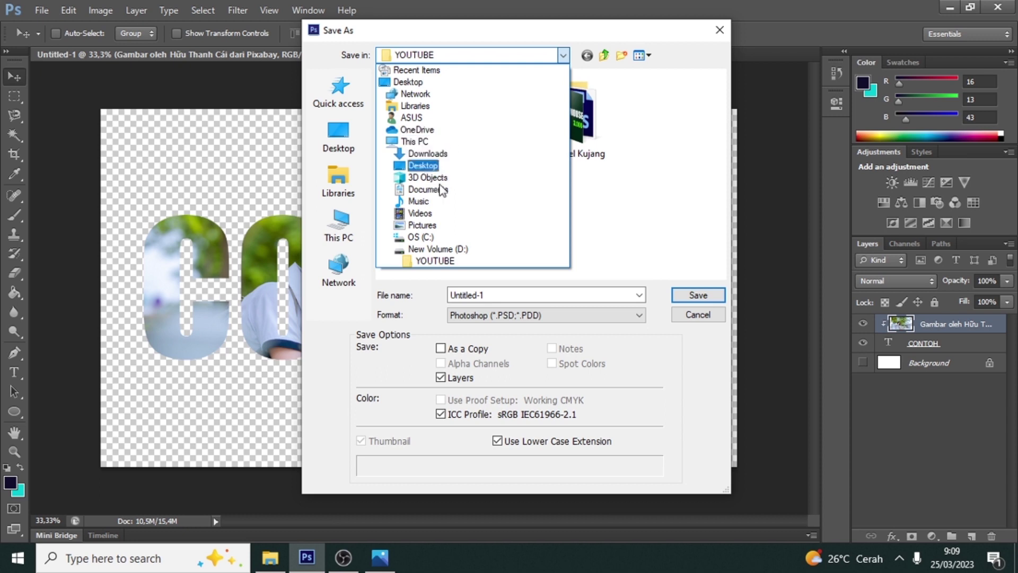
left_click(438, 249)
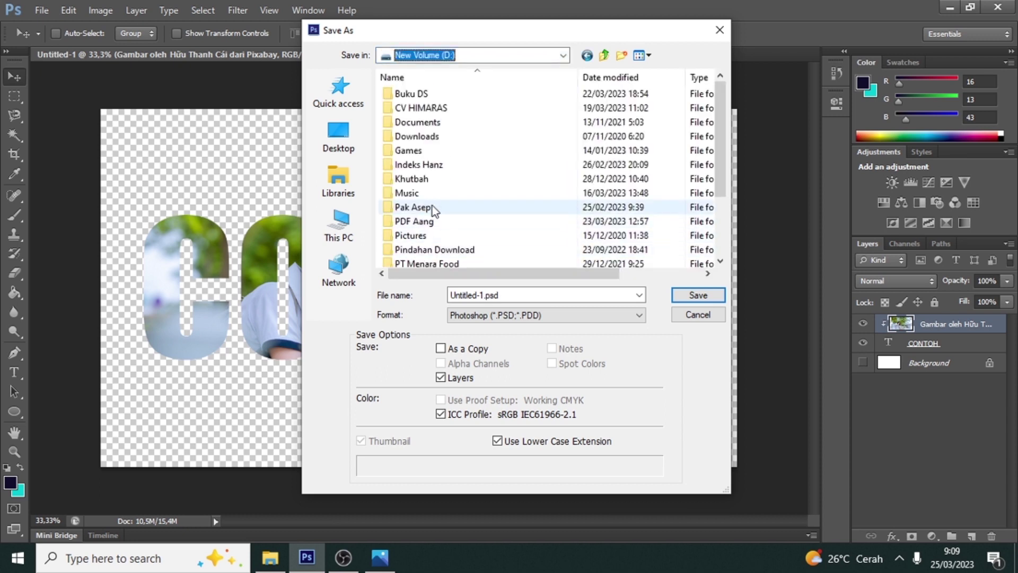
Save the image as a PNG named Teks bergambar with smallest/slow compression and no interlacing
left_click(524, 296)
type("T")
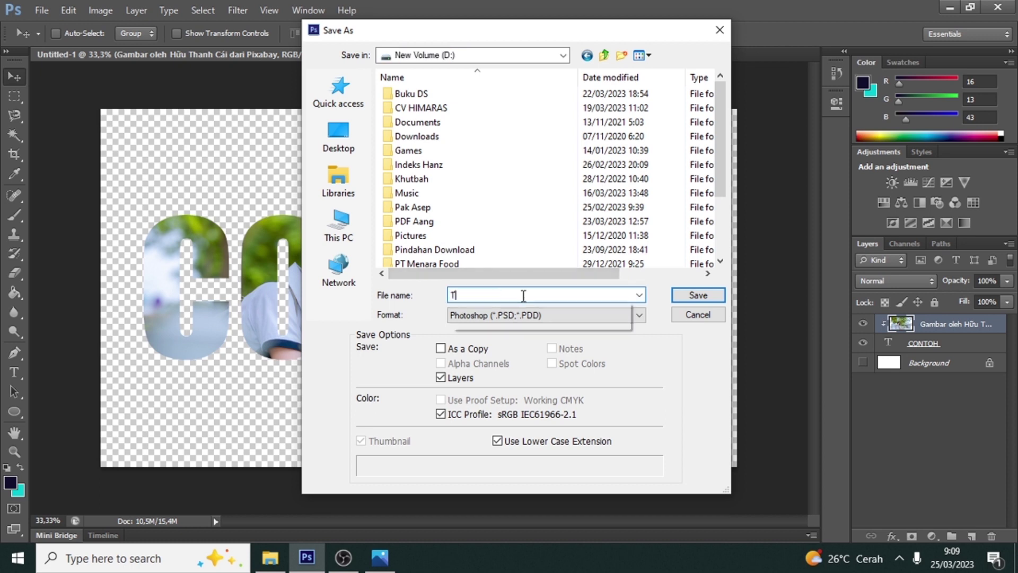
type("eks b")
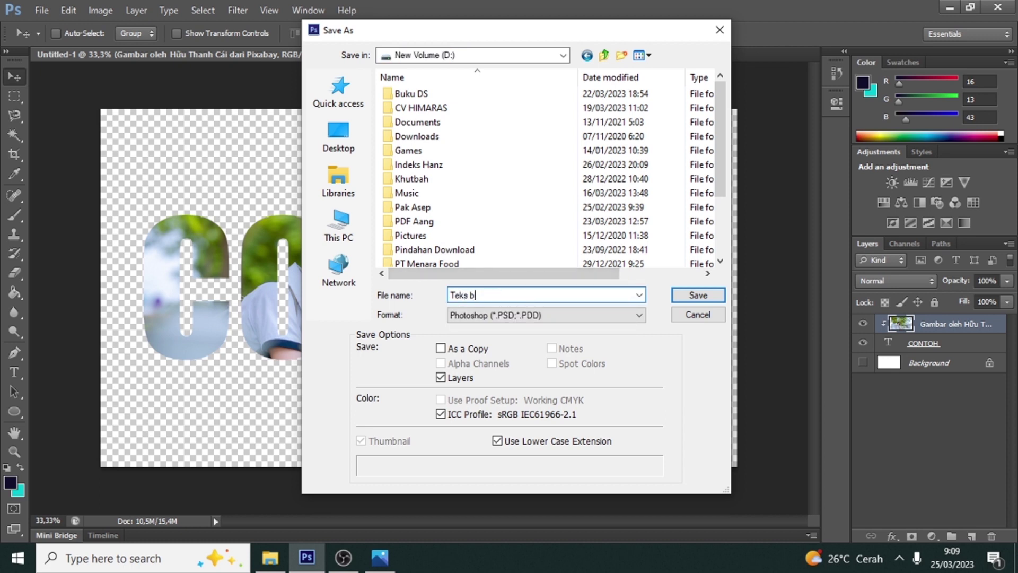
type("ergambar")
left_click(521, 316)
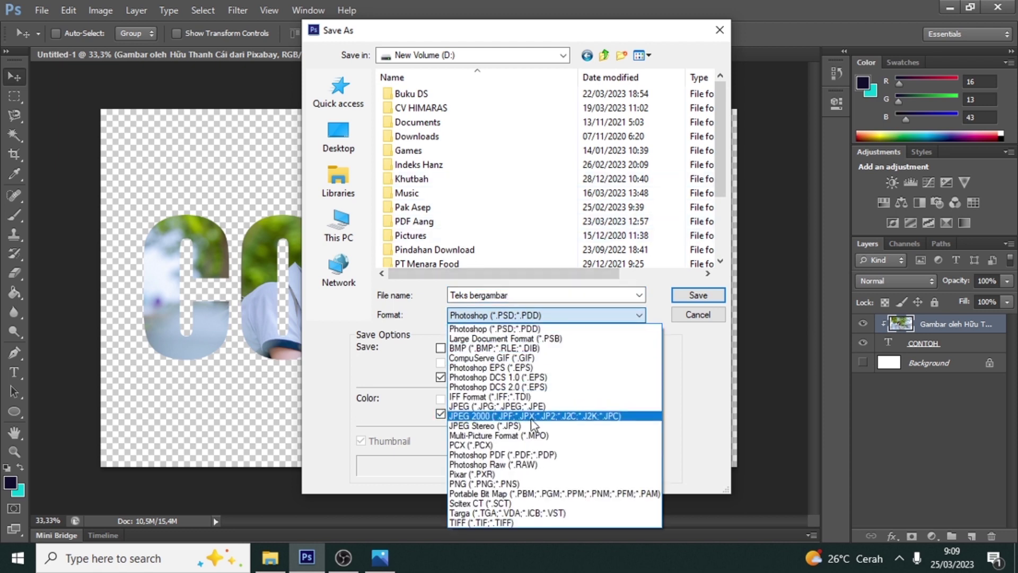
left_click(539, 484)
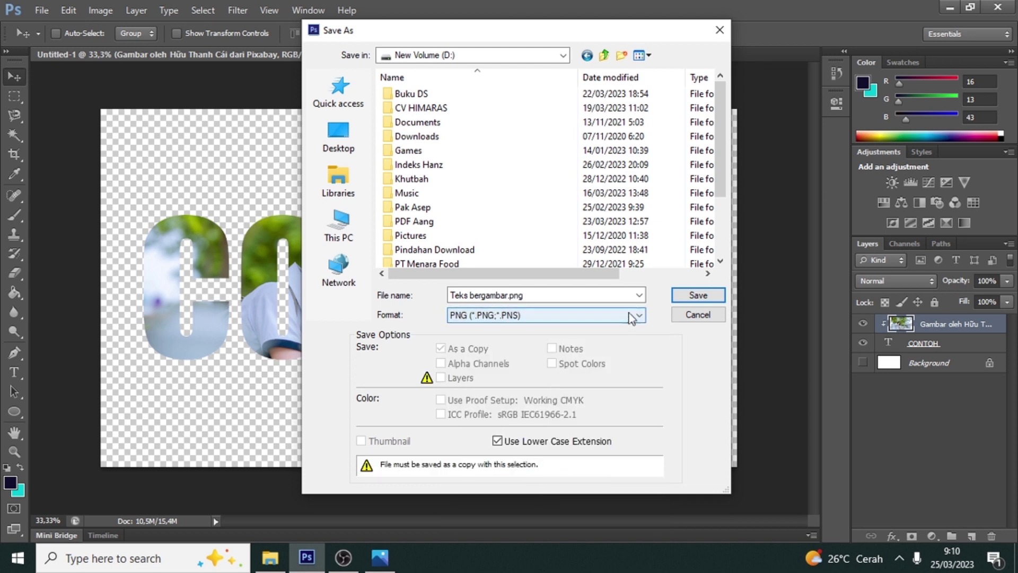
left_click(682, 298)
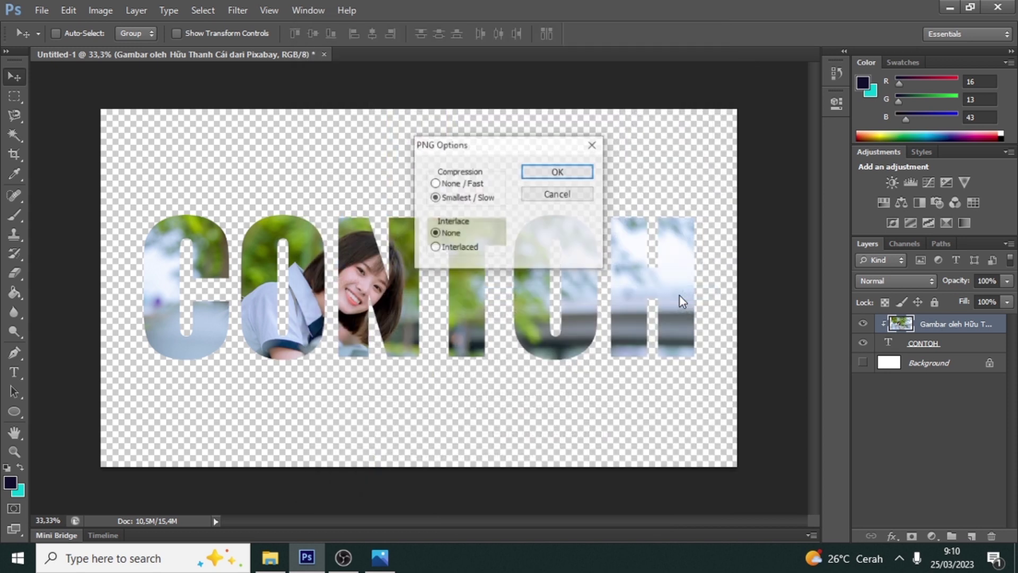
left_click(554, 175)
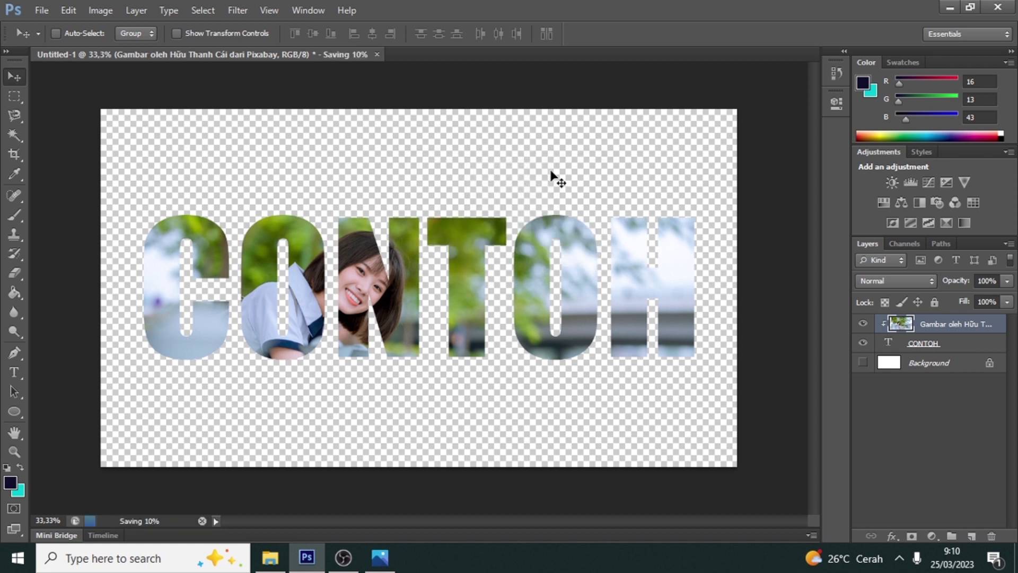